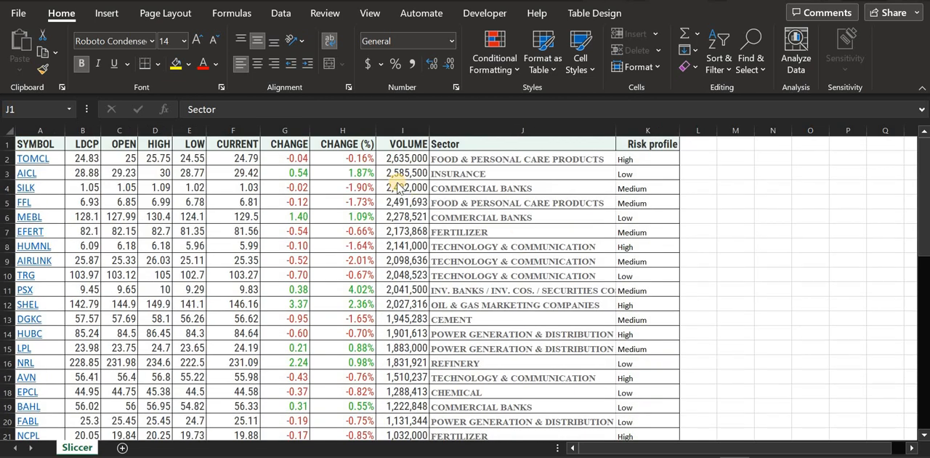
Turn on filtering for the stock table's header row, starting from the Sector header
{"action": "left_click", "coordinate": [484, 141]}
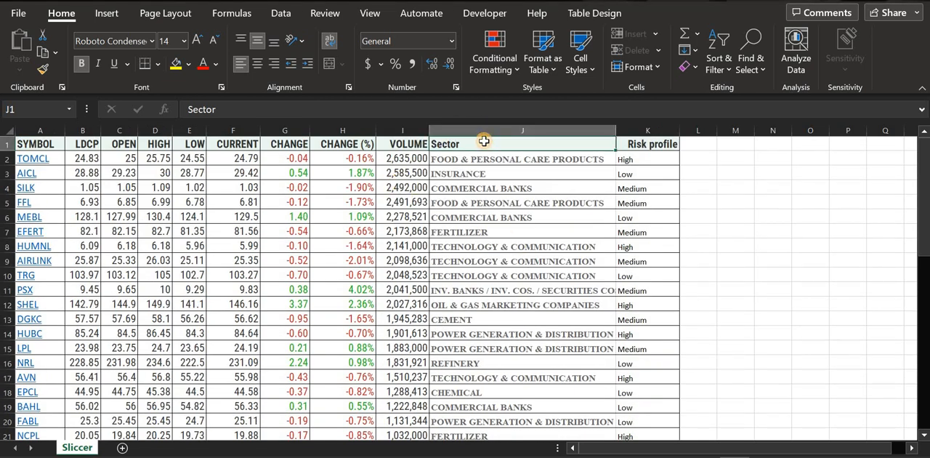
{"action": "left_click", "coordinate": [719, 62]}
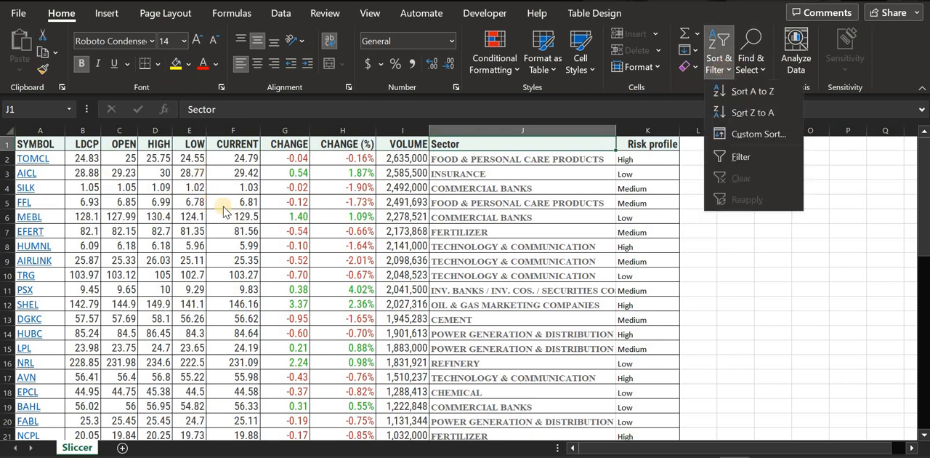
{"action": "left_click", "coordinate": [720, 156]}
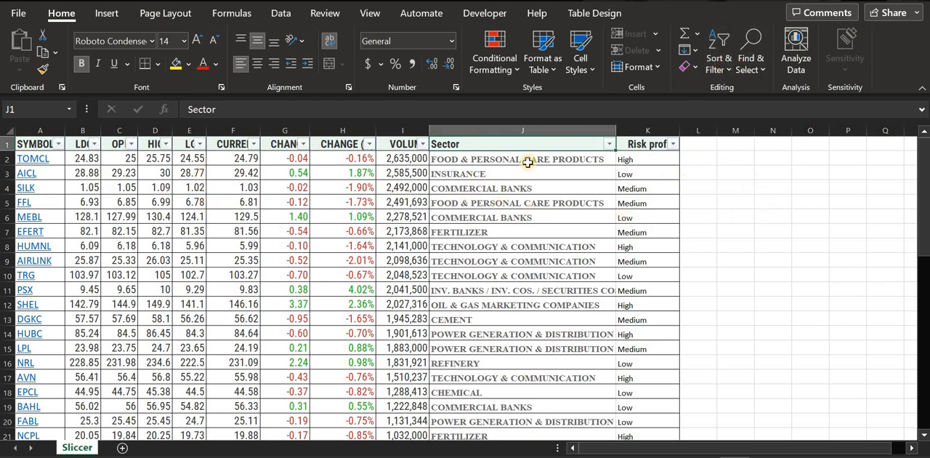
Filter the Sector column to show only CABLE & ELECTRICAL GOODS and CHEMICAL
{"action": "left_click", "coordinate": [609, 144]}
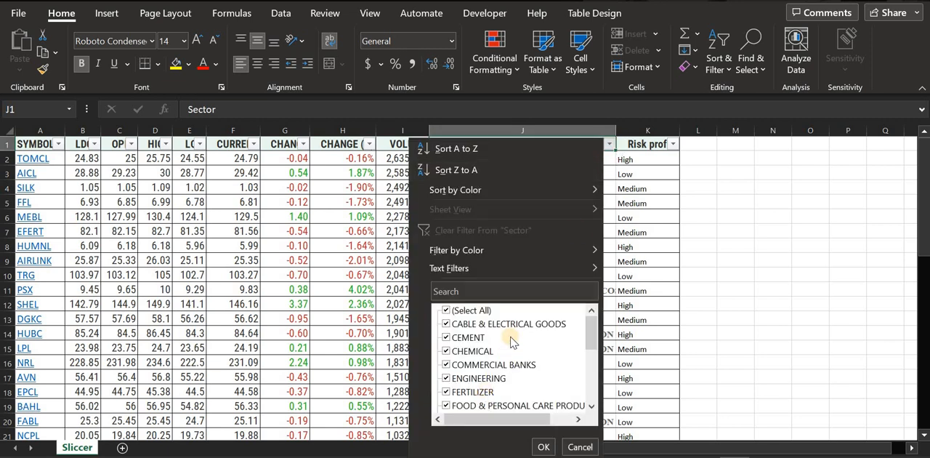
{"action": "scroll", "coordinate": [504, 351], "scroll_direction": "down", "scroll_amount": 4}
{"action": "scroll", "coordinate": [504, 352], "scroll_direction": "up", "scroll_amount": 5}
{"action": "left_click", "coordinate": [466, 310]}
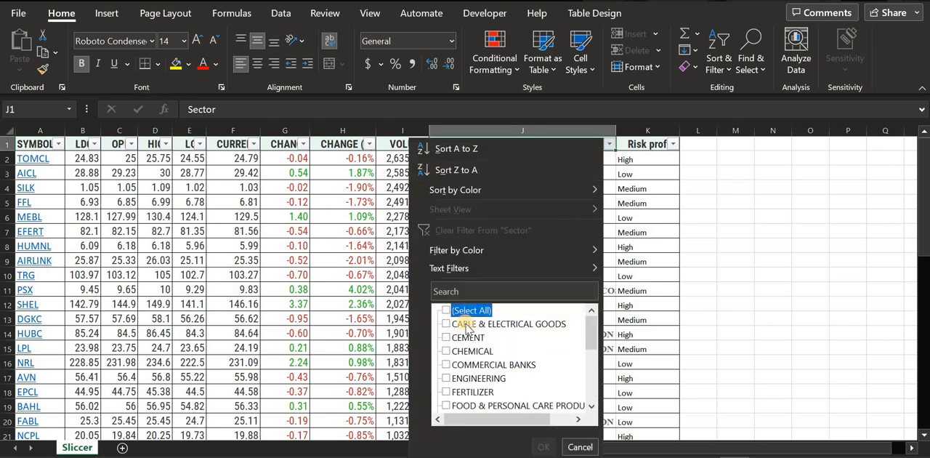
{"action": "left_click", "coordinate": [466, 324]}
{"action": "left_click", "coordinate": [474, 351]}
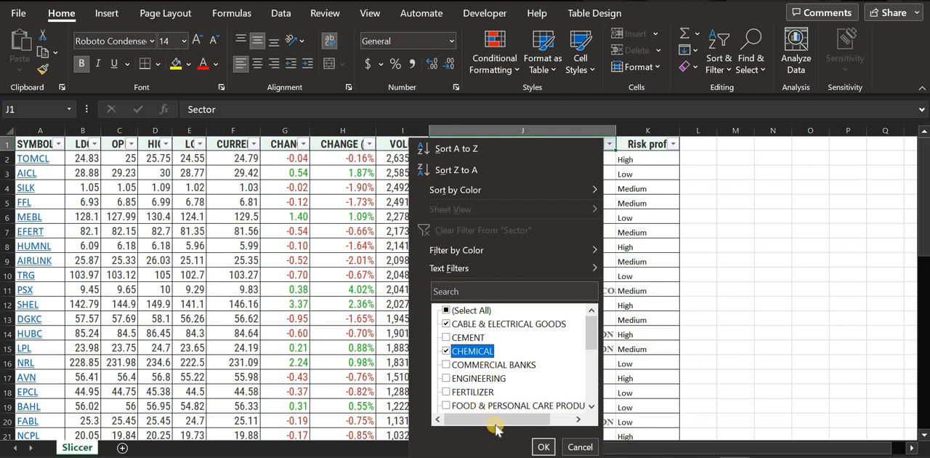
{"action": "left_click", "coordinate": [542, 447]}
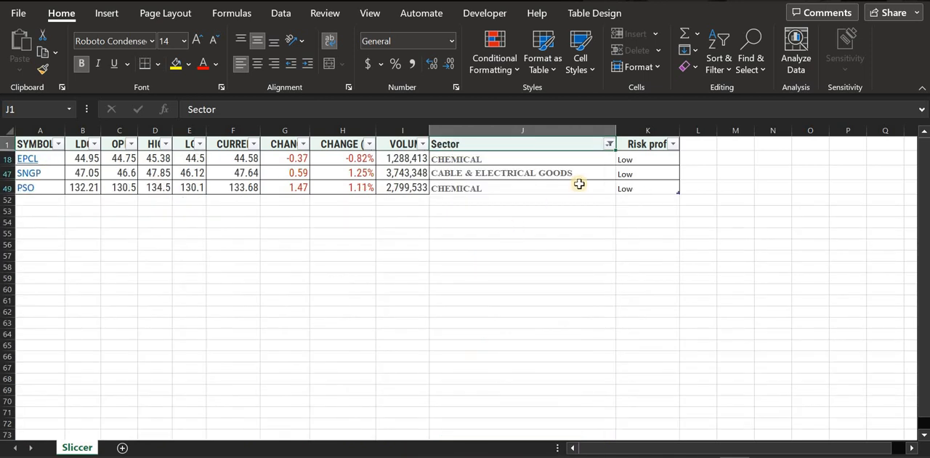
Clear the Sector filter to bring back all rows of the stock table
{"action": "left_click", "coordinate": [609, 146]}
{"action": "key", "text": "Escape"}
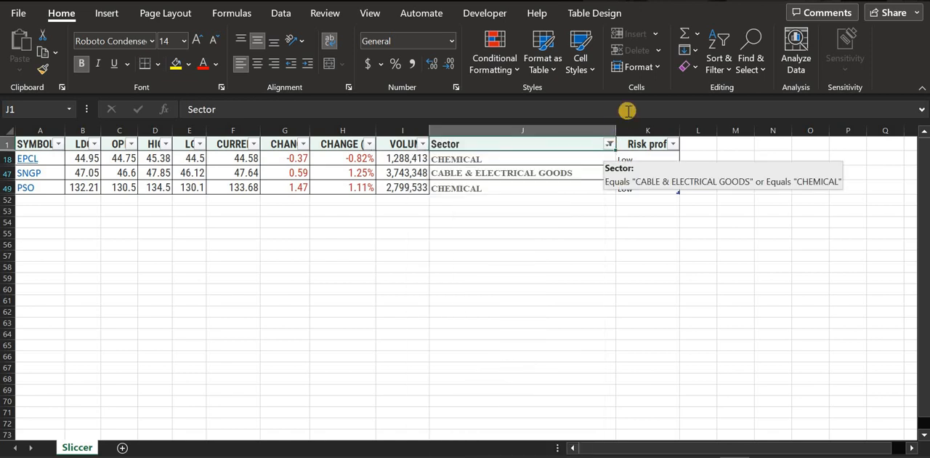
{"action": "left_click", "coordinate": [696, 68]}
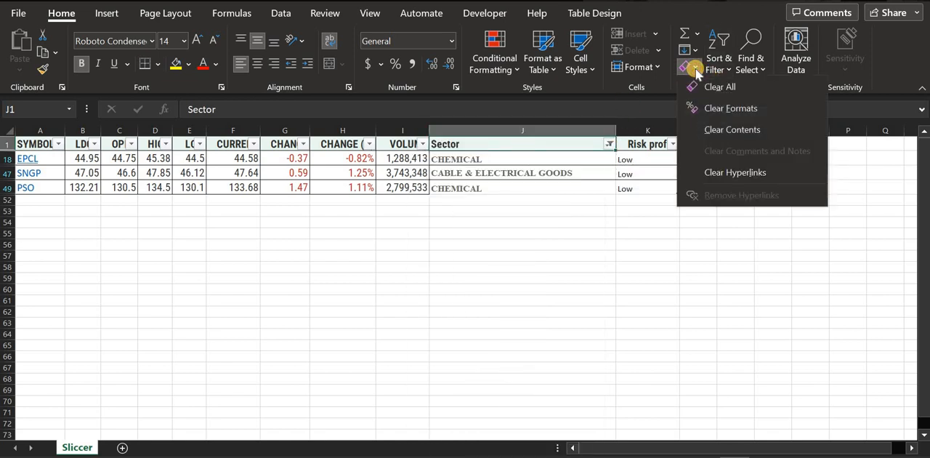
{"action": "left_click", "coordinate": [694, 67]}
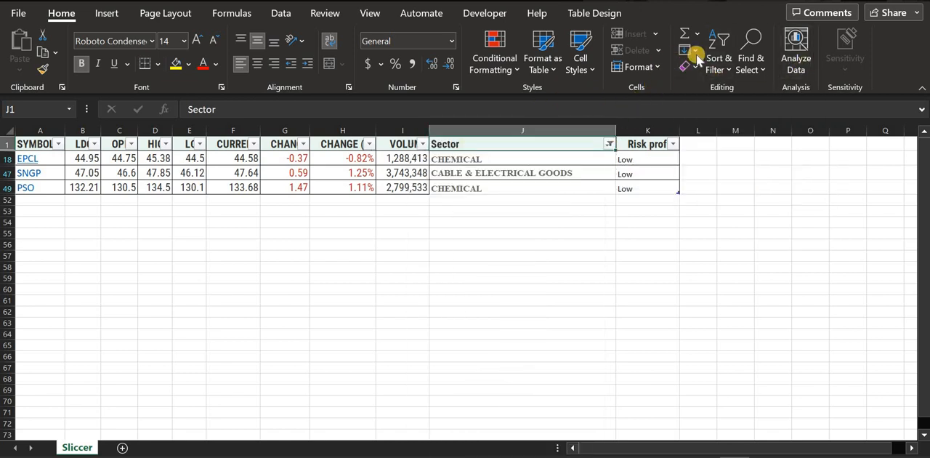
{"action": "left_click", "coordinate": [718, 62]}
{"action": "left_click", "coordinate": [749, 179]}
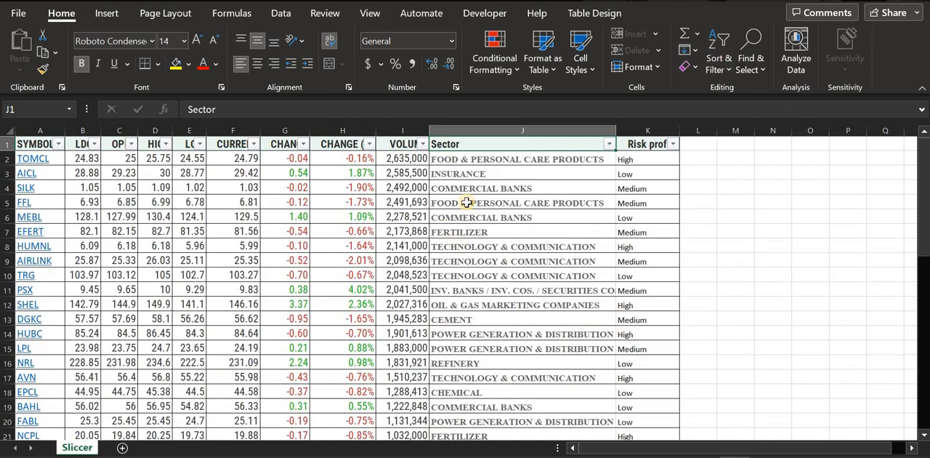
Turn off filtering for the stock table's header row
{"action": "scroll", "coordinate": [459, 225], "scroll_direction": "down", "scroll_amount": 5}
{"action": "scroll", "coordinate": [460, 226], "scroll_direction": "up", "scroll_amount": 5}
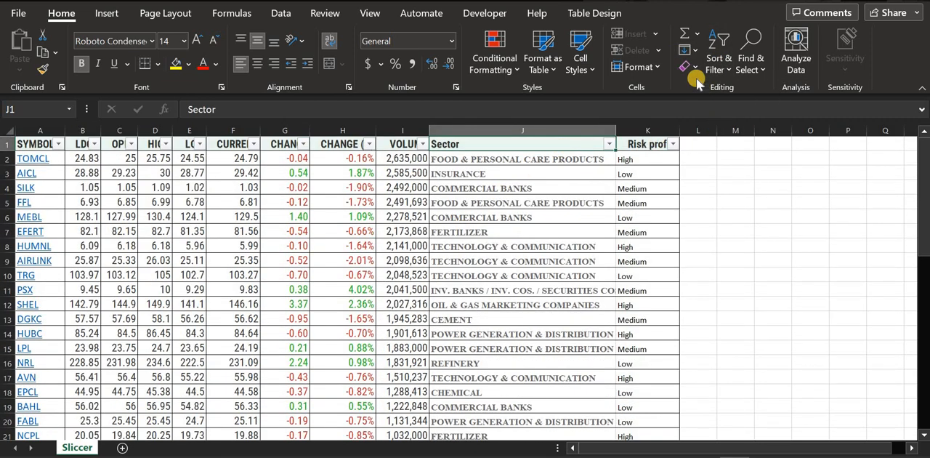
{"action": "left_click", "coordinate": [719, 60]}
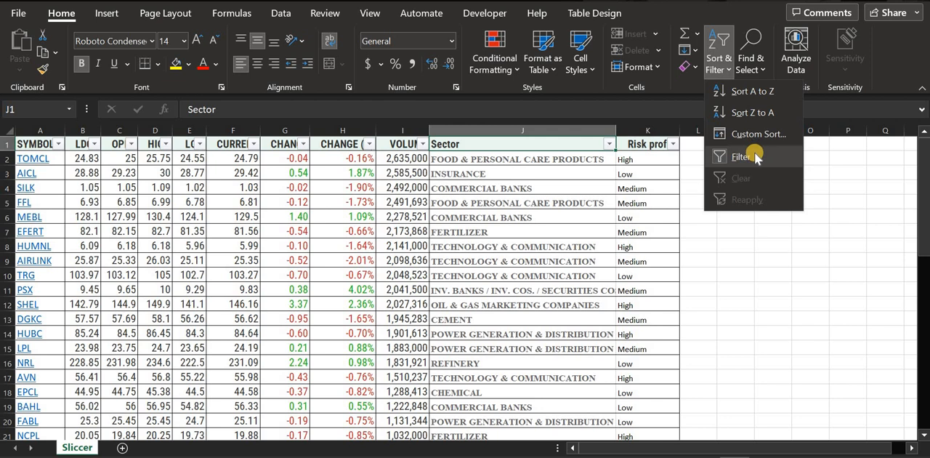
{"action": "left_click", "coordinate": [754, 157]}
Examine the stock table's price, change, volume, Sector and Risk profile columns
{"action": "left_click", "coordinate": [480, 247]}
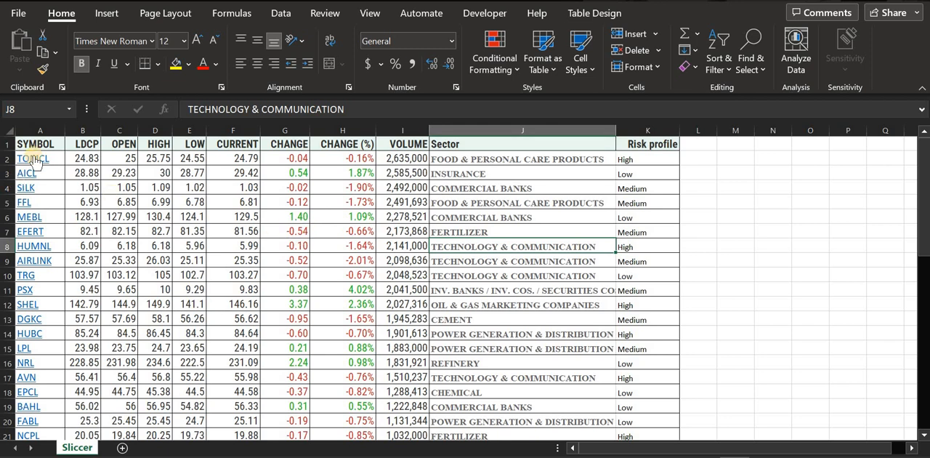
{"action": "left_click", "coordinate": [127, 156]}
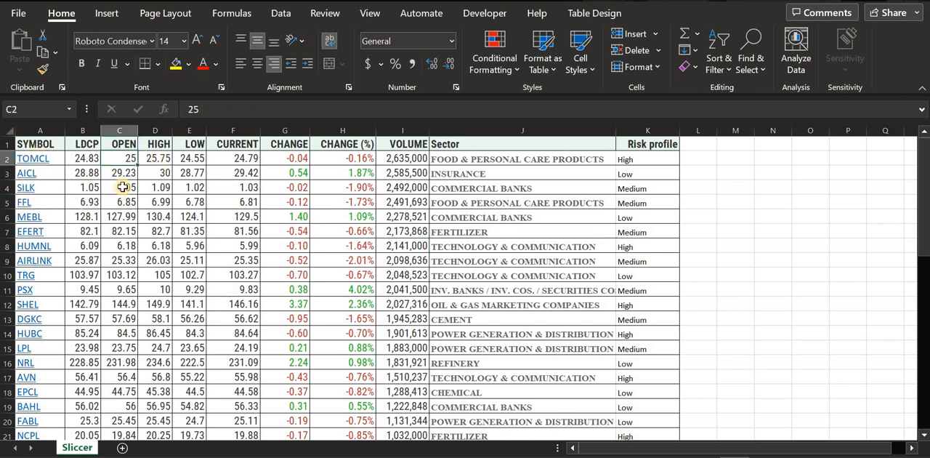
{"action": "left_click", "coordinate": [159, 162]}
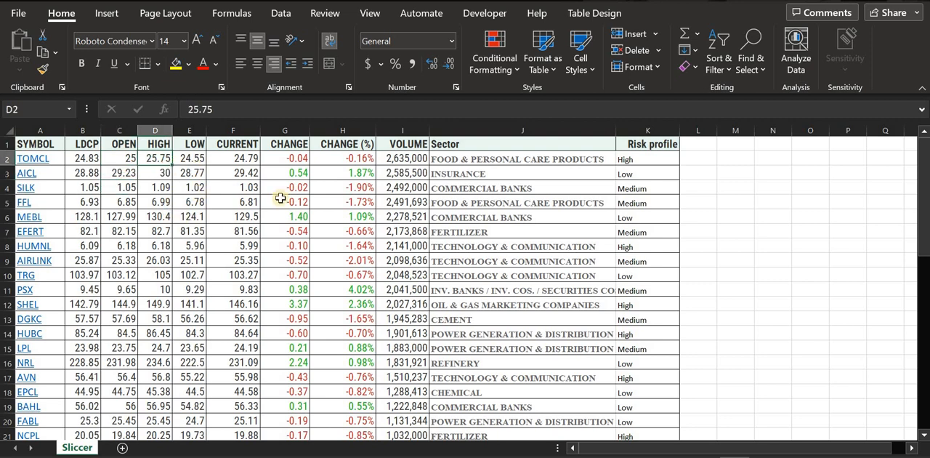
{"action": "left_click", "coordinate": [255, 160]}
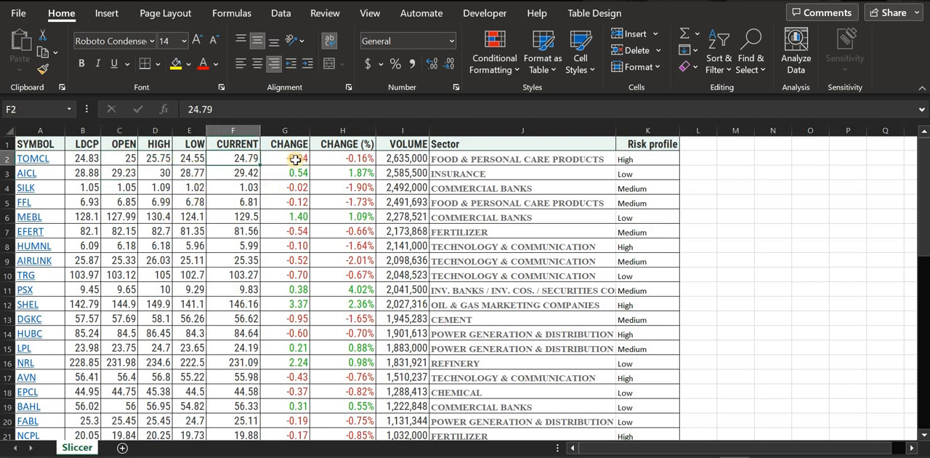
{"action": "left_click_drag", "start_coordinate": [296, 160], "coordinate": [412, 155]}
{"action": "left_click", "coordinate": [401, 225]}
{"action": "left_click", "coordinate": [426, 173]}
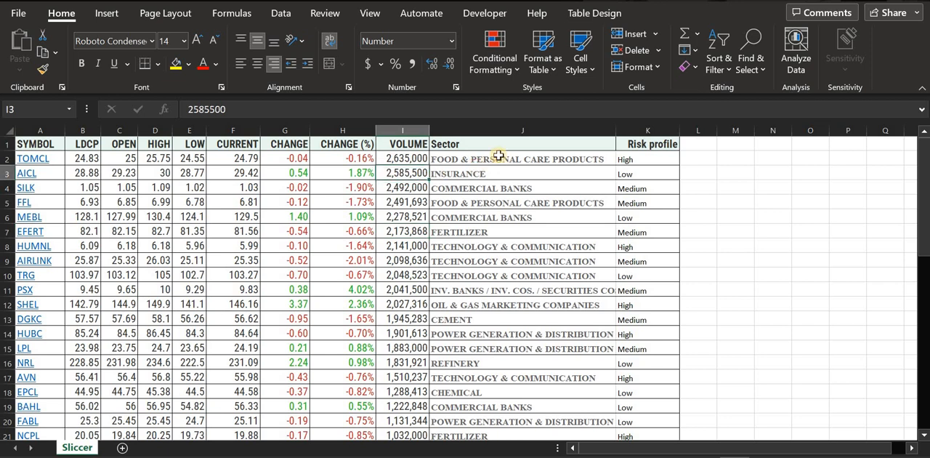
{"action": "left_click_drag", "start_coordinate": [499, 155], "coordinate": [506, 379]}
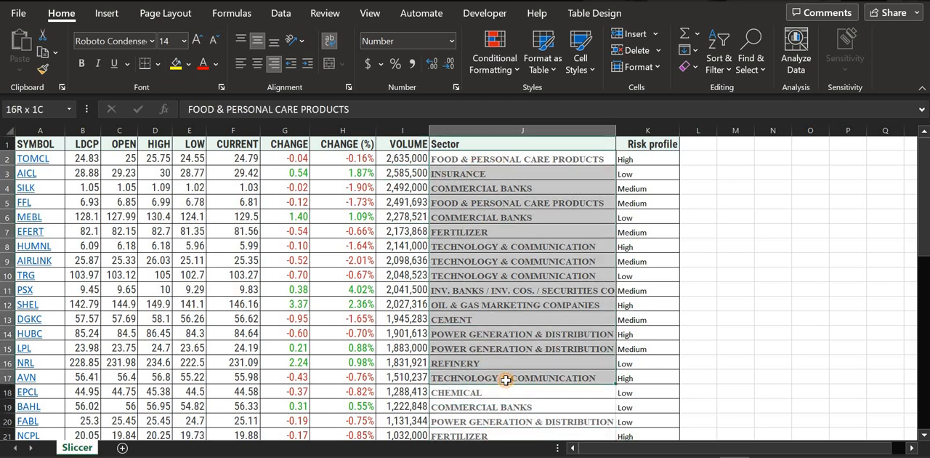
{"action": "left_click_drag", "start_coordinate": [646, 173], "coordinate": [645, 363]}
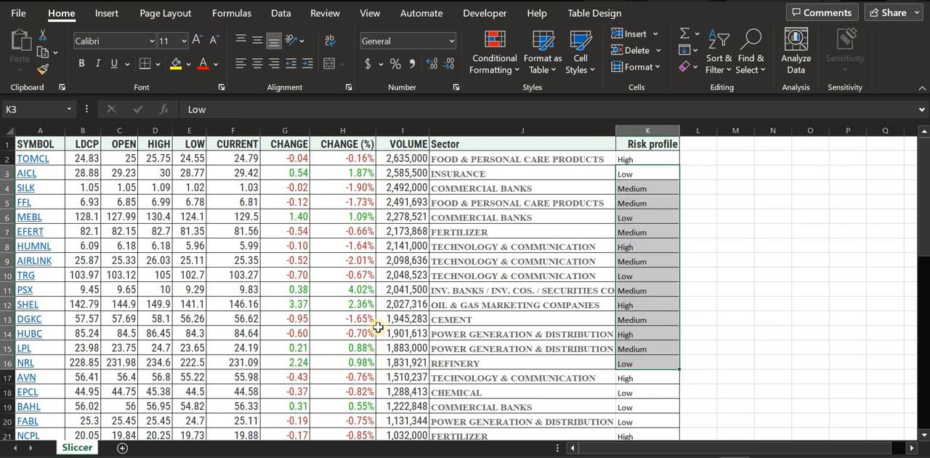
{"action": "left_click", "coordinate": [425, 289]}
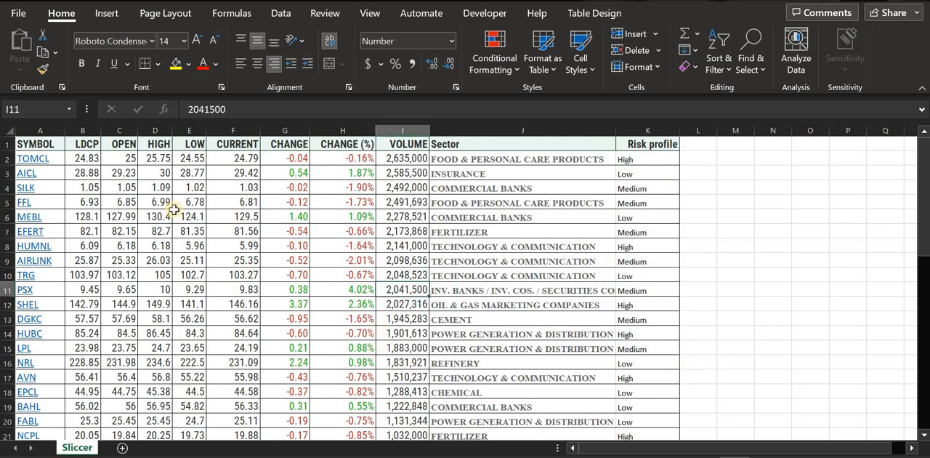
Look through the stock table's rows from the header down to the last record
{"action": "scroll", "coordinate": [176, 216], "scroll_direction": "down", "scroll_amount": 5}
{"action": "scroll", "coordinate": [176, 215], "scroll_direction": "up", "scroll_amount": 5}
{"action": "scroll", "coordinate": [168, 222], "scroll_direction": "down", "scroll_amount": 14}
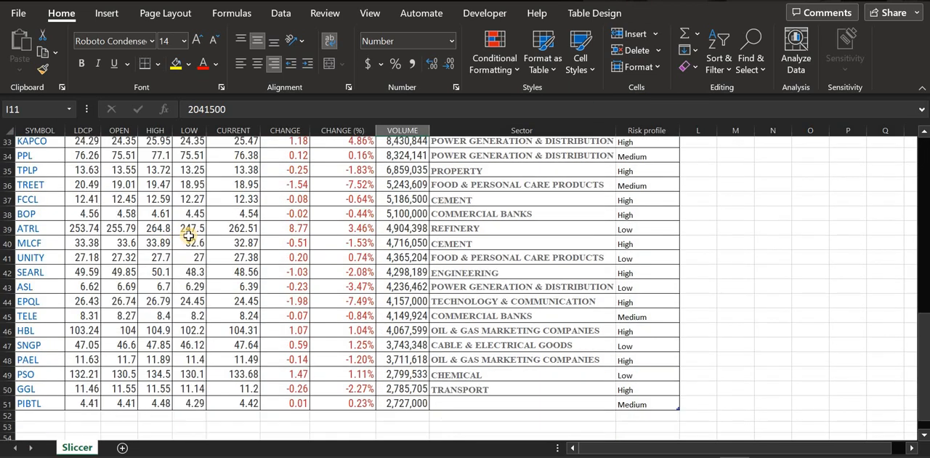
{"action": "scroll", "coordinate": [254, 278], "scroll_direction": "up", "scroll_amount": 14}
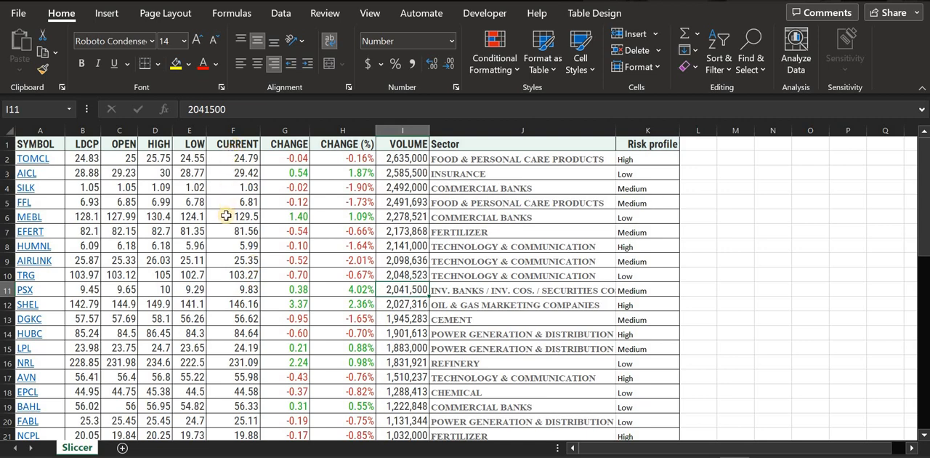
{"action": "scroll", "coordinate": [228, 211], "scroll_direction": "down", "scroll_amount": 14}
{"action": "scroll", "coordinate": [218, 255], "scroll_direction": "up", "scroll_amount": 14}
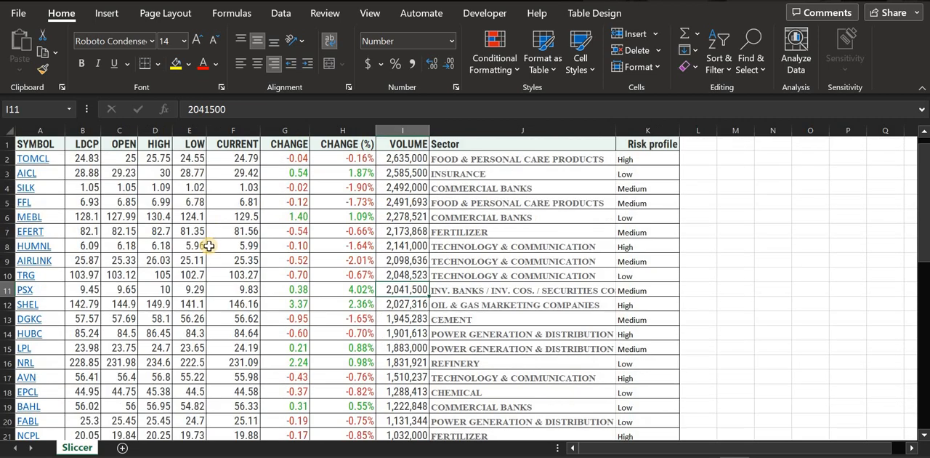
Check the extent of the data range and the blank cells below and beside the stock table
{"action": "left_click_drag", "start_coordinate": [167, 170], "coordinate": [541, 335]}
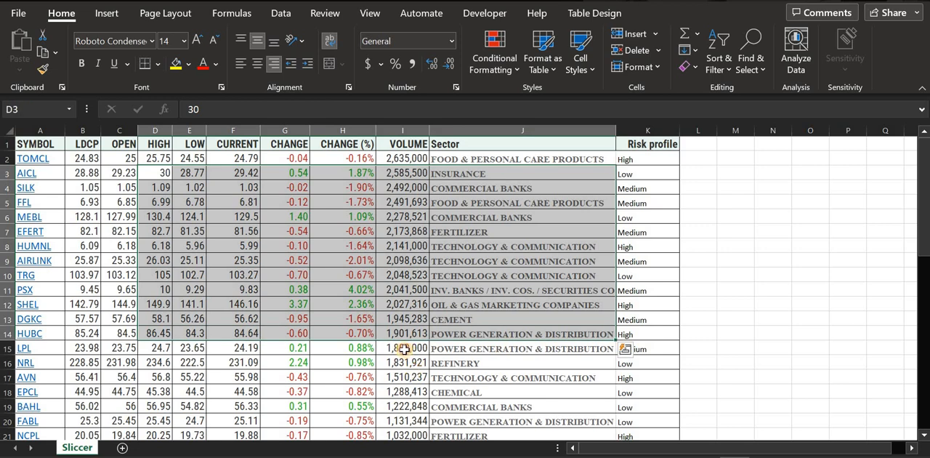
{"action": "left_click", "coordinate": [406, 351]}
{"action": "scroll", "coordinate": [753, 250], "scroll_direction": "down", "scroll_amount": 4}
{"action": "scroll", "coordinate": [363, 311], "scroll_direction": "down", "scroll_amount": 12}
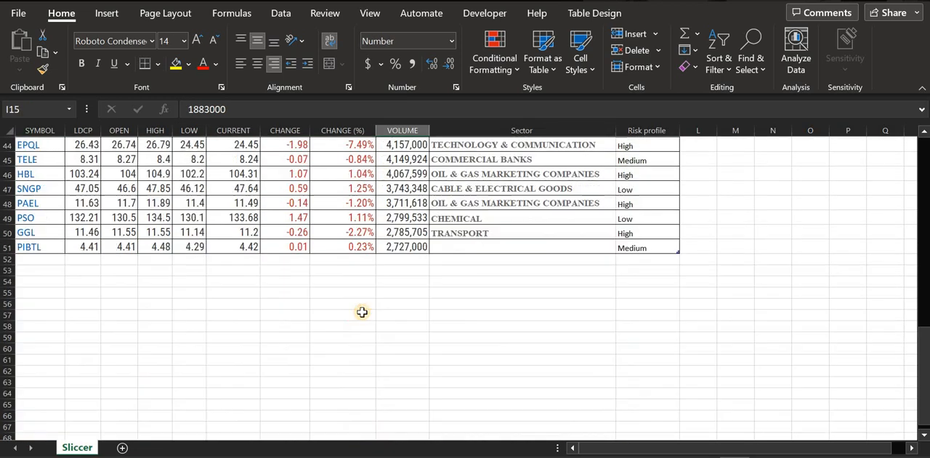
{"action": "scroll", "coordinate": [245, 248], "scroll_direction": "up", "scroll_amount": 2}
{"action": "left_click_drag", "start_coordinate": [72, 304], "coordinate": [605, 394]}
{"action": "left_click", "coordinate": [870, 280]}
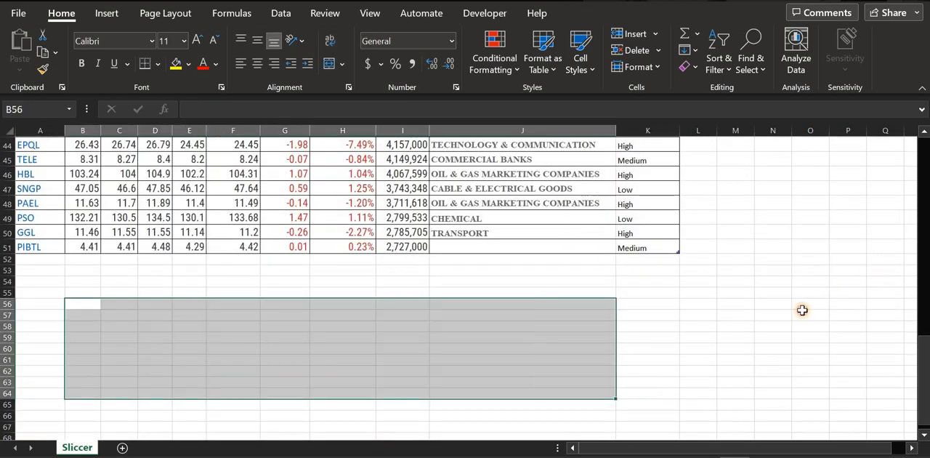
{"action": "scroll", "coordinate": [783, 330], "scroll_direction": "up", "scroll_amount": 14}
{"action": "left_click_drag", "start_coordinate": [808, 188], "coordinate": [856, 431]}
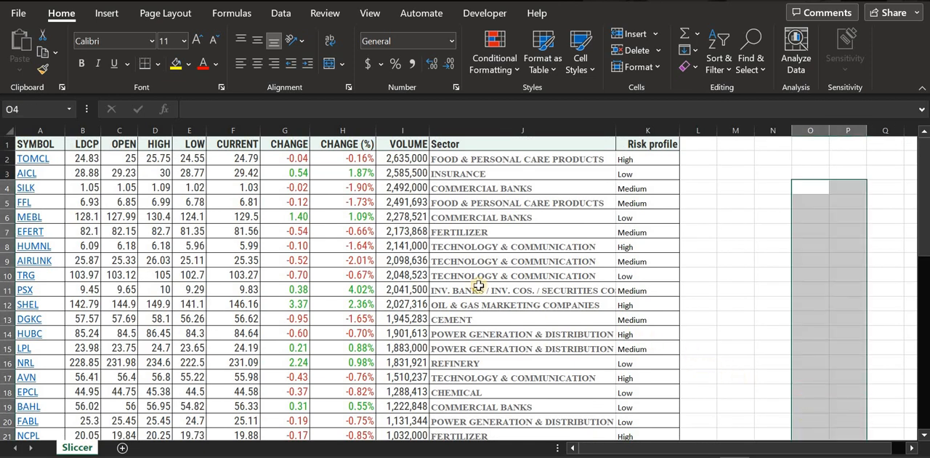
Format the whole stock table with the light table style that has a black header row, and deselect it
{"action": "left_click", "coordinate": [412, 262]}
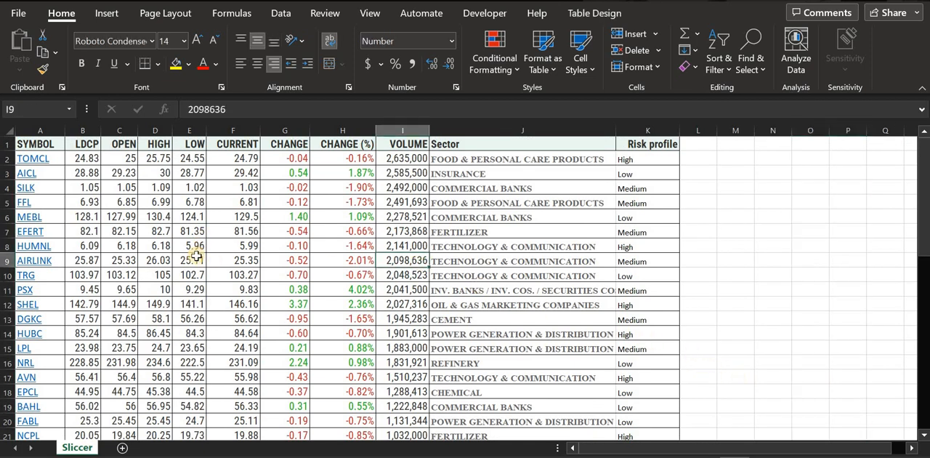
{"action": "key", "text": "ctrl+a"}
{"action": "scroll", "coordinate": [196, 257], "scroll_direction": "down", "scroll_amount": 14}
{"action": "scroll", "coordinate": [218, 252], "scroll_direction": "up", "scroll_amount": 14}
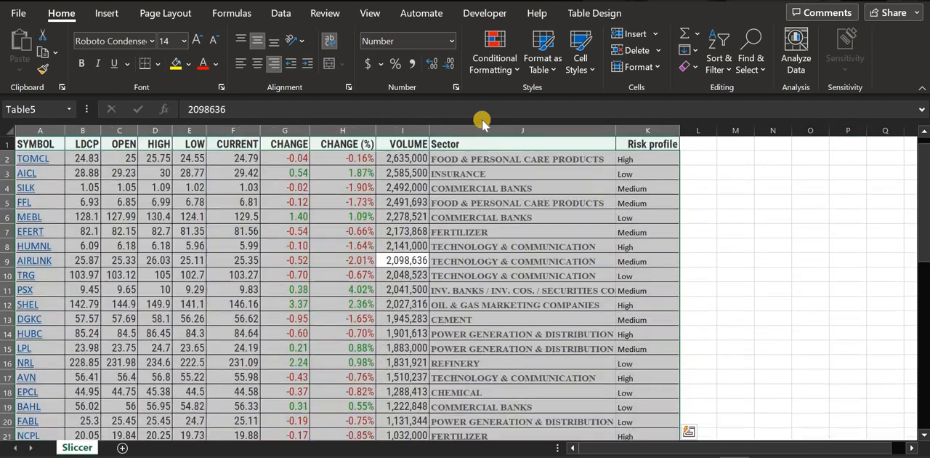
{"action": "left_click", "coordinate": [542, 58]}
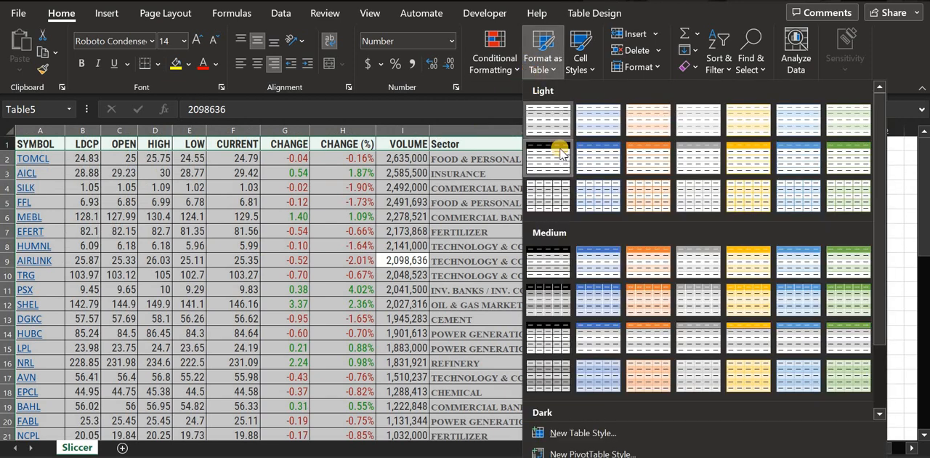
{"action": "left_click", "coordinate": [556, 156]}
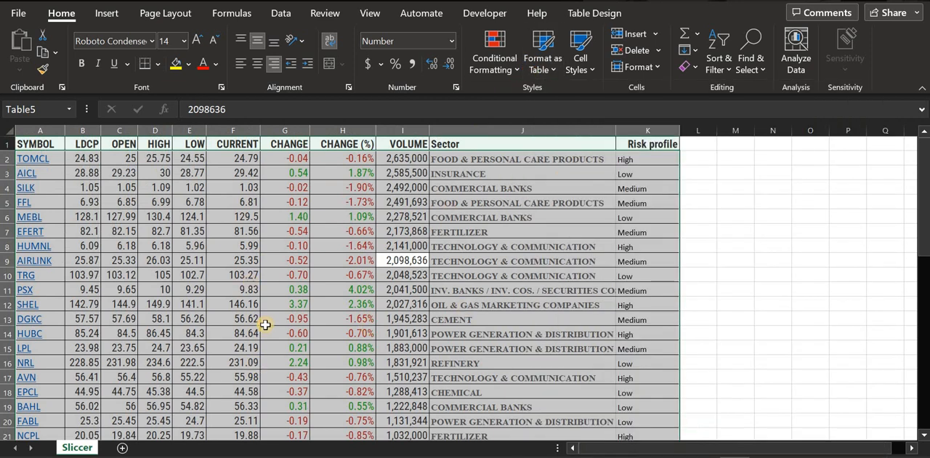
{"action": "scroll", "coordinate": [371, 292], "scroll_direction": "down", "scroll_amount": 10}
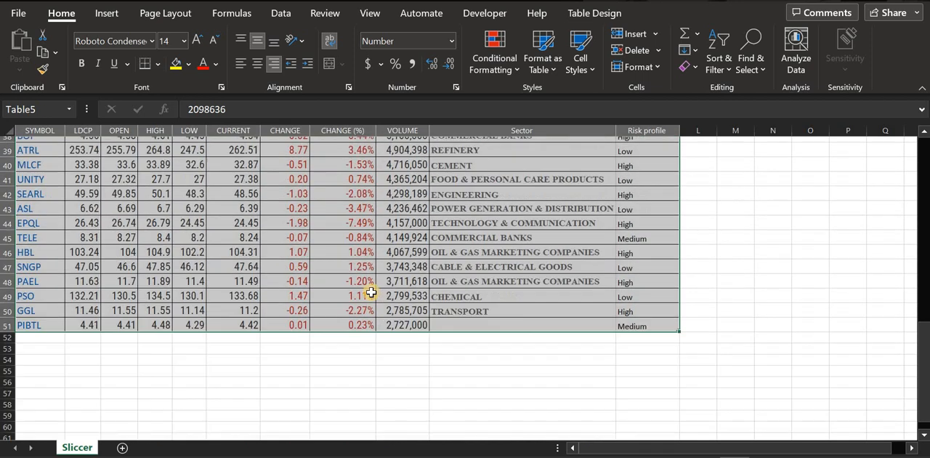
{"action": "scroll", "coordinate": [369, 277], "scroll_direction": "up", "scroll_amount": 10}
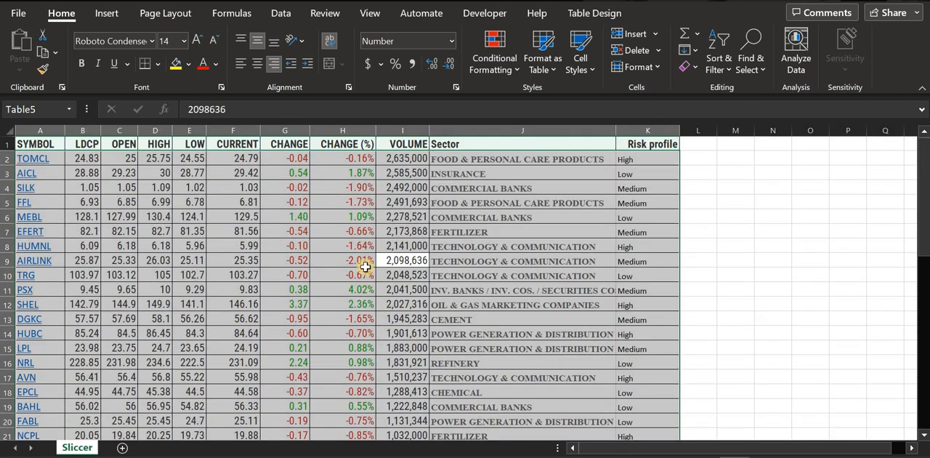
{"action": "left_click", "coordinate": [703, 248]}
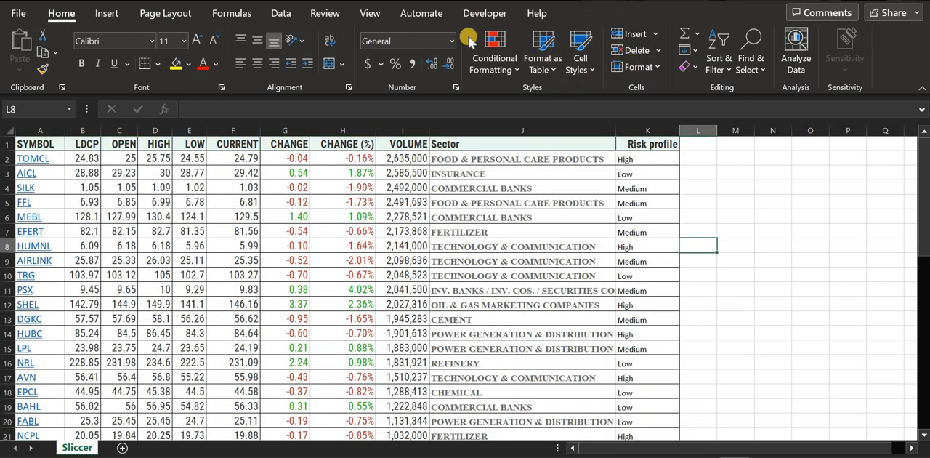
Select the whole stock table and look at the available table styles, including the light style with a black header row
{"action": "left_click", "coordinate": [538, 71]}
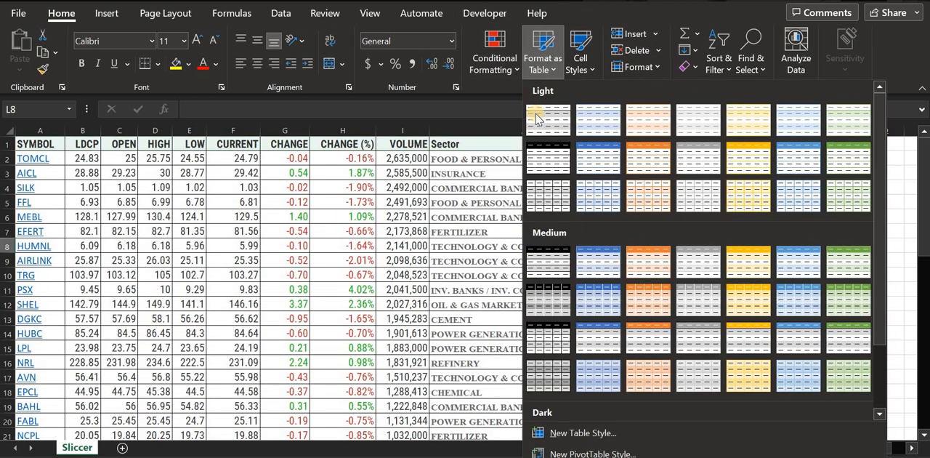
{"action": "left_click", "coordinate": [343, 194]}
{"action": "left_click", "coordinate": [335, 192]}
{"action": "key", "text": "ctrl+a"}
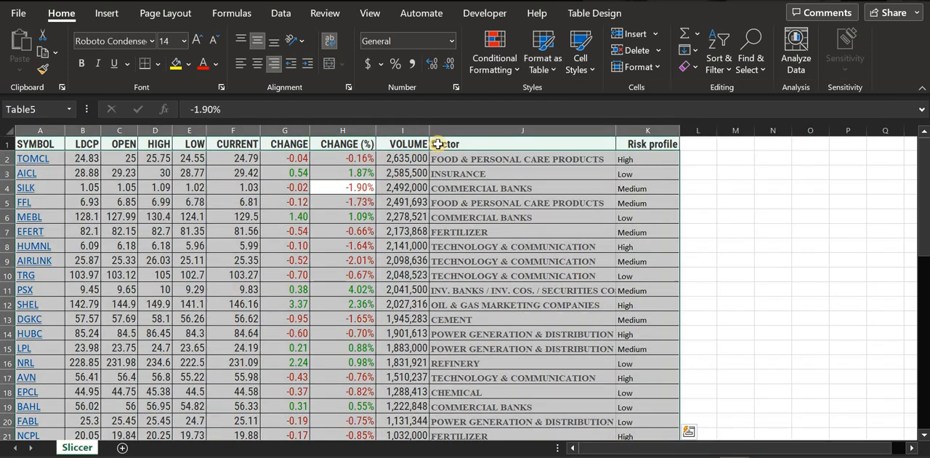
{"action": "left_click", "coordinate": [541, 77]}
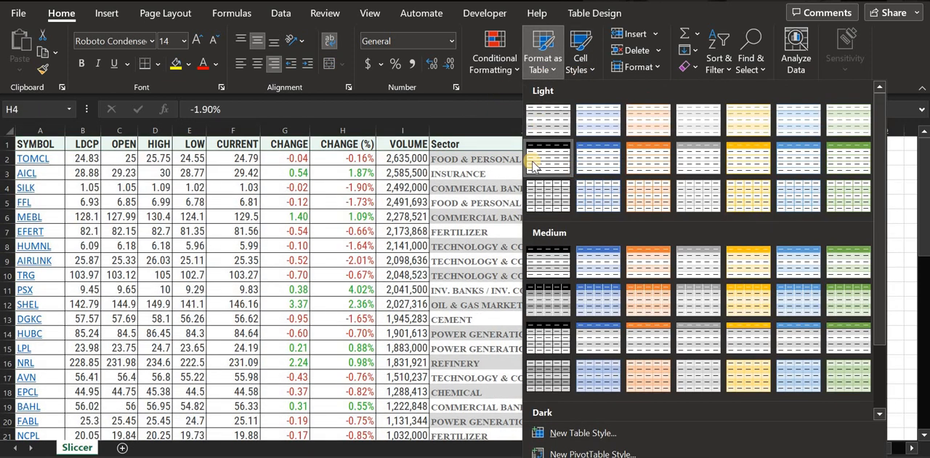
{"action": "left_click", "coordinate": [549, 149]}
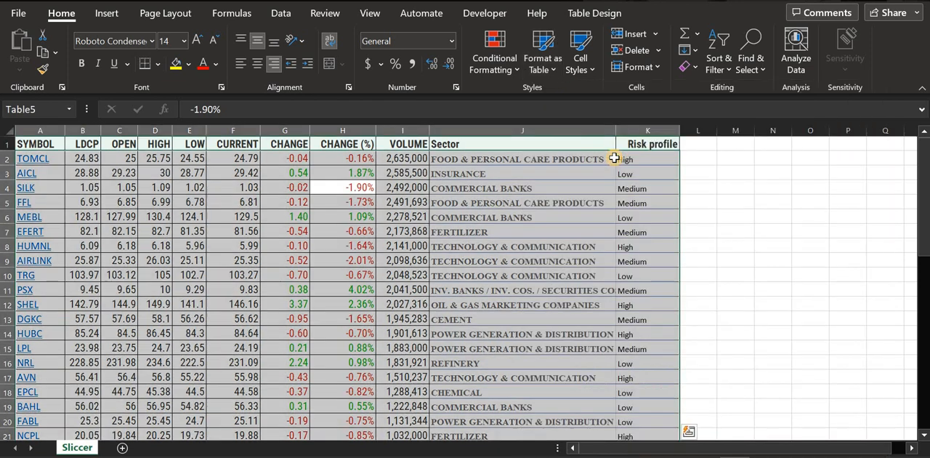
{"action": "left_click", "coordinate": [522, 189]}
Insert slicers for the Sector and Risk profile columns of the stock table
{"action": "left_click", "coordinate": [407, 202]}
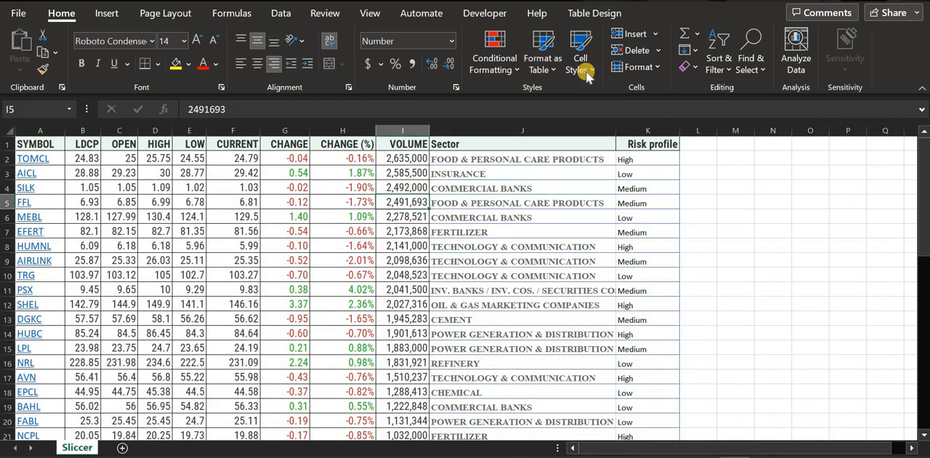
{"action": "left_click", "coordinate": [598, 13]}
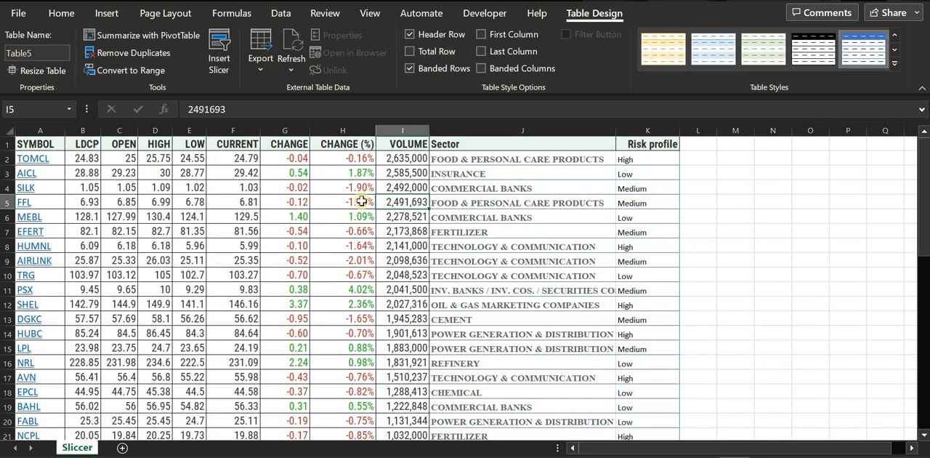
{"action": "left_click", "coordinate": [220, 65]}
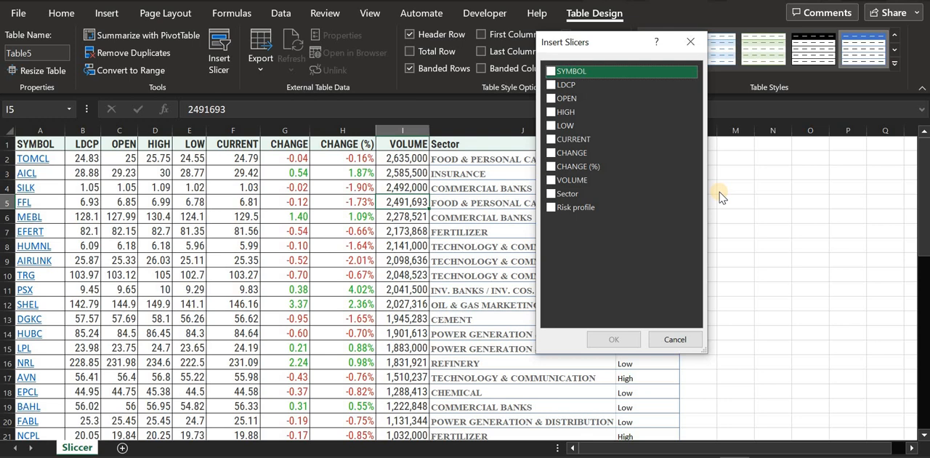
{"action": "left_click", "coordinate": [551, 194]}
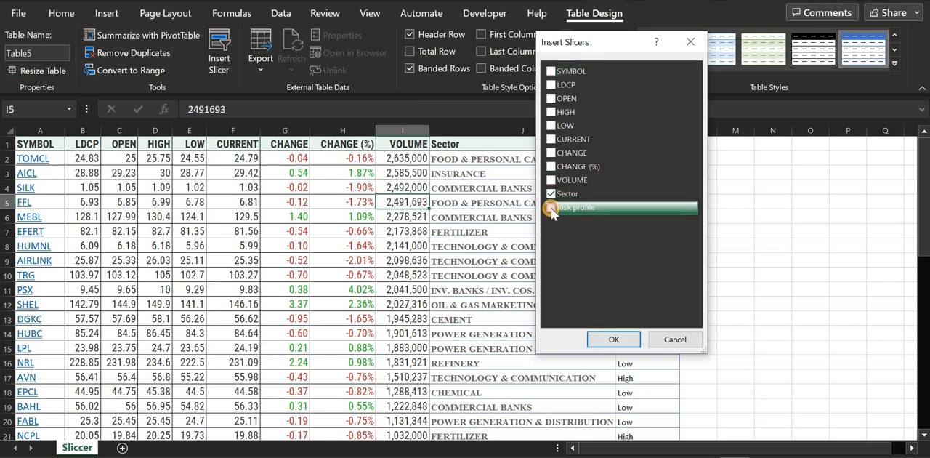
{"action": "left_click", "coordinate": [551, 207]}
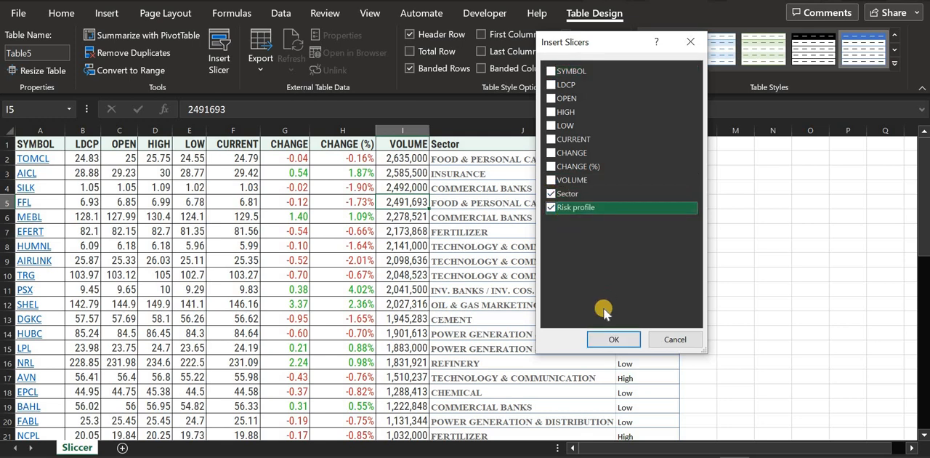
{"action": "left_click", "coordinate": [604, 347]}
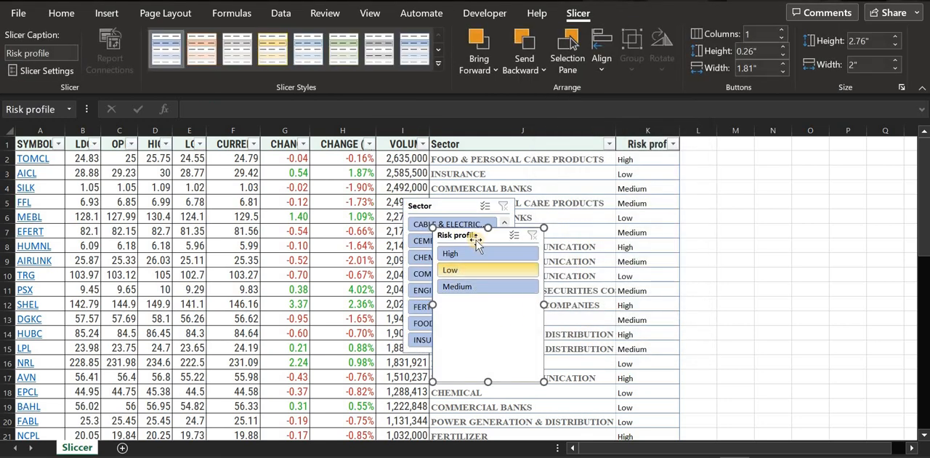
Move both slicers into the blank area beside the stock table, with the Sector slicer above the Risk profile slicer
{"action": "left_click_drag", "start_coordinate": [469, 234], "coordinate": [753, 165]}
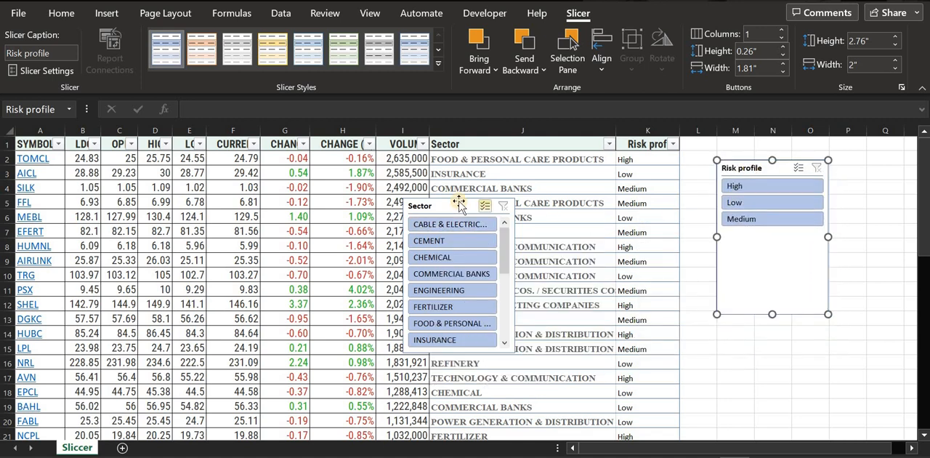
{"action": "left_click_drag", "start_coordinate": [449, 208], "coordinate": [640, 231]}
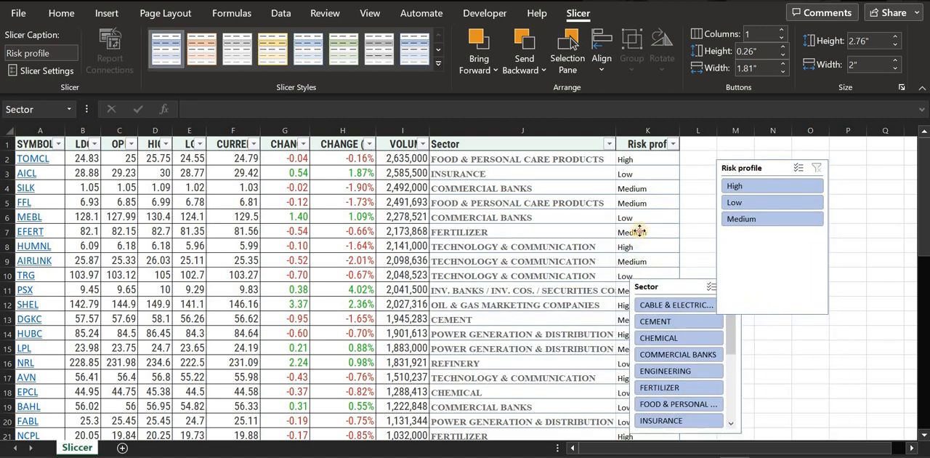
{"action": "left_click_drag", "start_coordinate": [769, 170], "coordinate": [775, 329]}
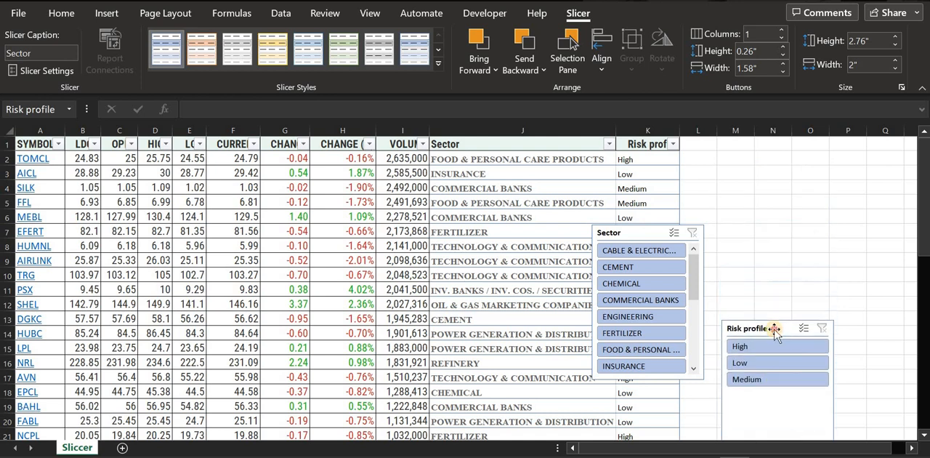
{"action": "left_click_drag", "start_coordinate": [604, 239], "coordinate": [668, 223]}
{"action": "left_click_drag", "start_coordinate": [754, 173], "coordinate": [735, 170]}
Filter the stock table to the power generation and distribution sector with the Sector slicer
{"action": "scroll", "coordinate": [794, 207], "scroll_direction": "down", "scroll_amount": 5}
{"action": "scroll", "coordinate": [794, 207], "scroll_direction": "up", "scroll_amount": 5}
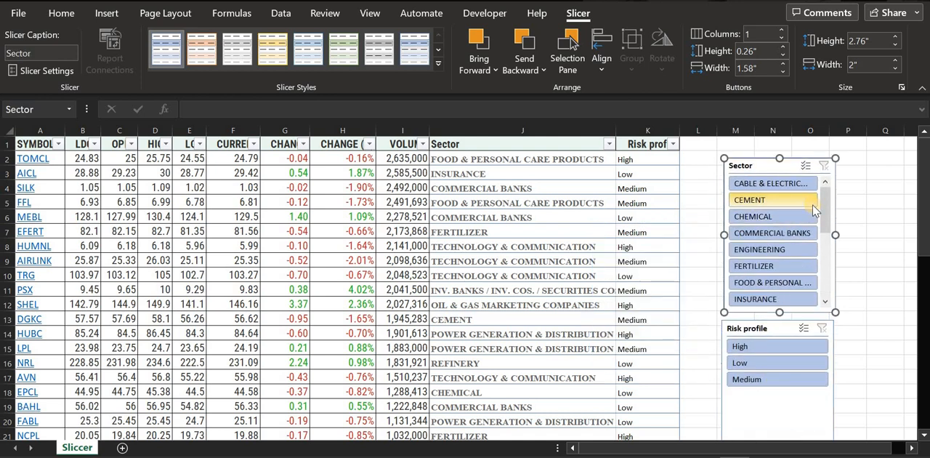
{"action": "left_click_drag", "start_coordinate": [826, 197], "coordinate": [828, 232]}
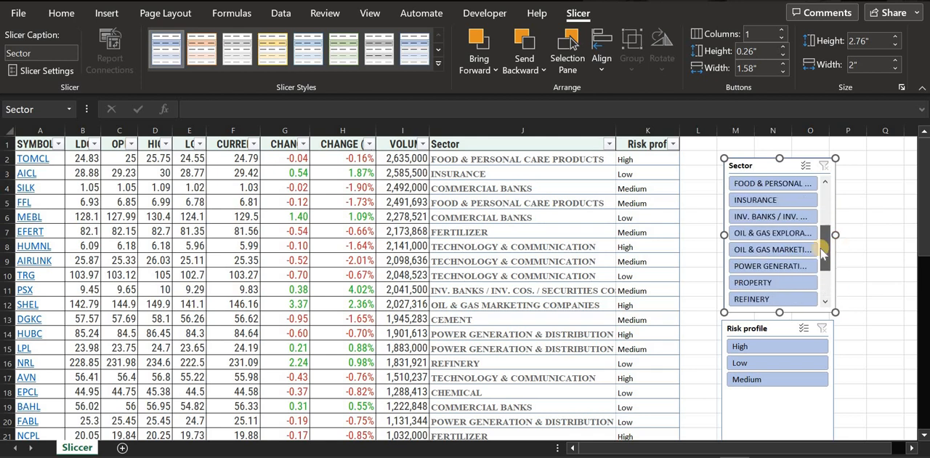
{"action": "left_click", "coordinate": [785, 269]}
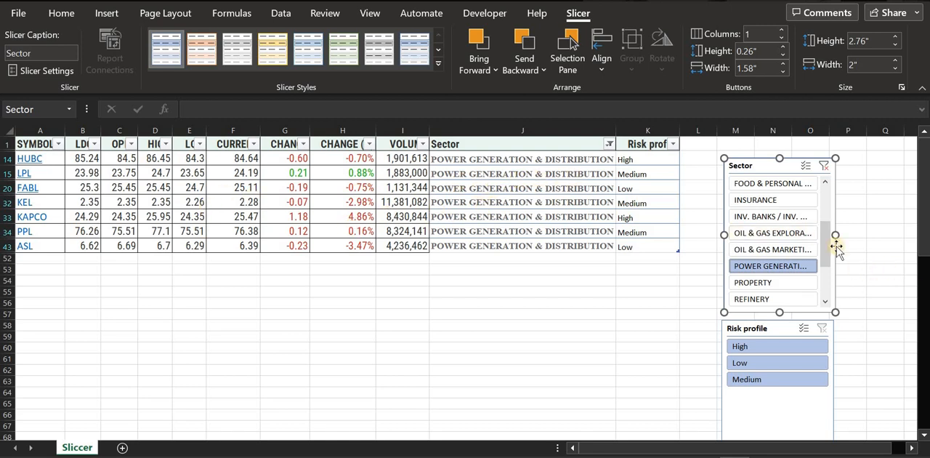
Switch the Sector slicer to oil and gas exploration companies, and then to TRANSPORT
{"action": "left_click", "coordinate": [779, 233]}
{"action": "scroll", "coordinate": [756, 287], "scroll_direction": "down", "scroll_amount": 3}
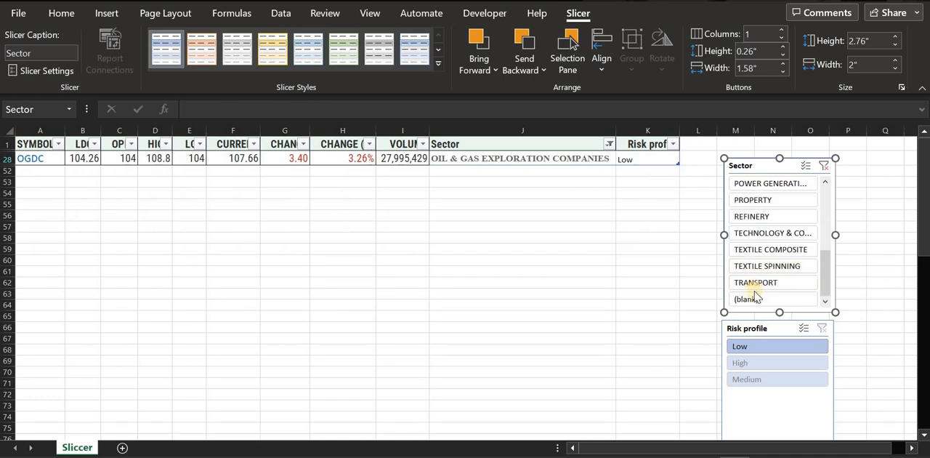
{"action": "left_click", "coordinate": [760, 279]}
Switch the Sector slicer to CHEMICAL, and then to cable and electrical goods
{"action": "scroll", "coordinate": [763, 233], "scroll_direction": "up", "scroll_amount": 5}
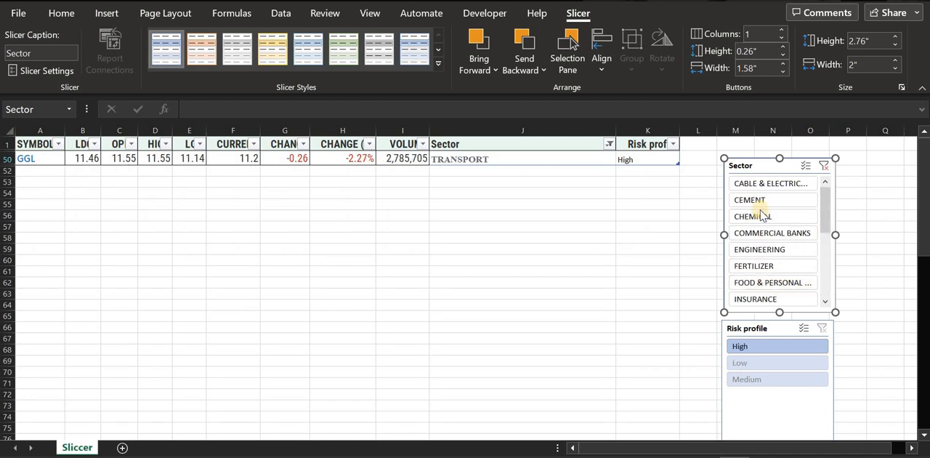
{"action": "left_click", "coordinate": [760, 216]}
{"action": "left_click", "coordinate": [759, 185]}
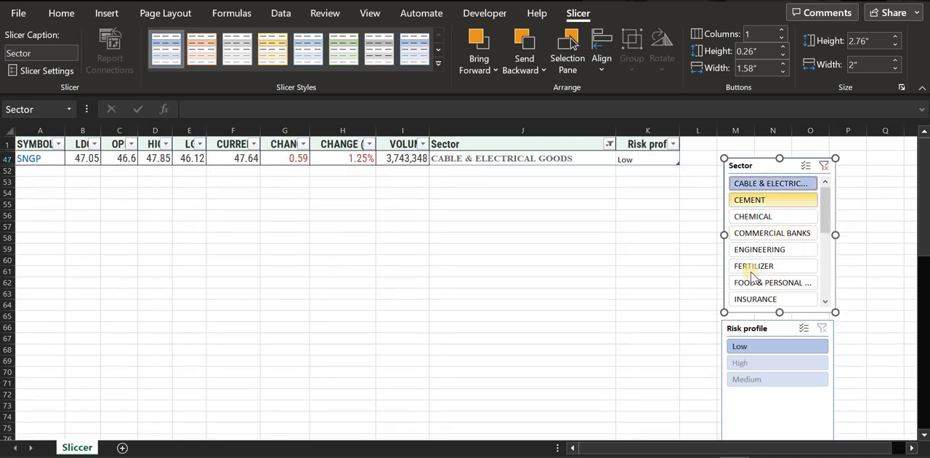
Filter the stock table to the REFINERY sector with a Low risk profile using both slicers
{"action": "scroll", "coordinate": [763, 266], "scroll_direction": "down", "scroll_amount": 5}
{"action": "left_click", "coordinate": [772, 223]}
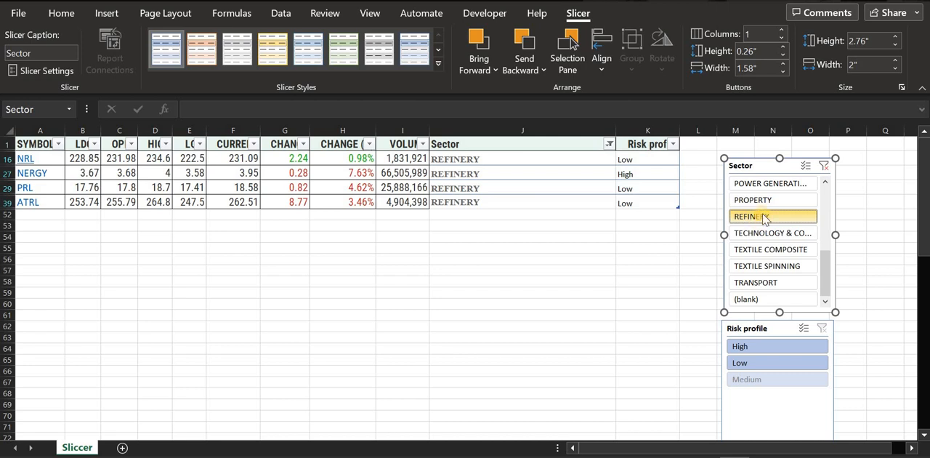
{"action": "left_click", "coordinate": [756, 365]}
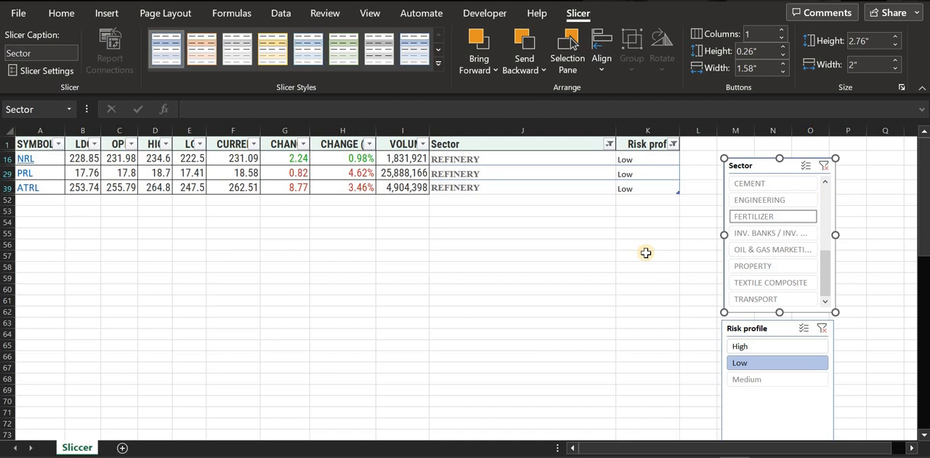
Clear the filters of the Sector and Risk profile slicers and look over the full stock table
{"action": "left_click", "coordinate": [825, 167]}
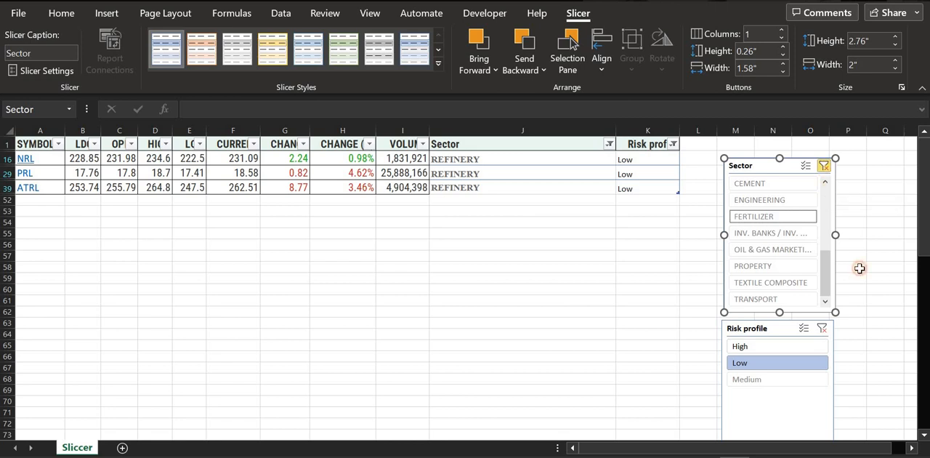
{"action": "left_click", "coordinate": [824, 330]}
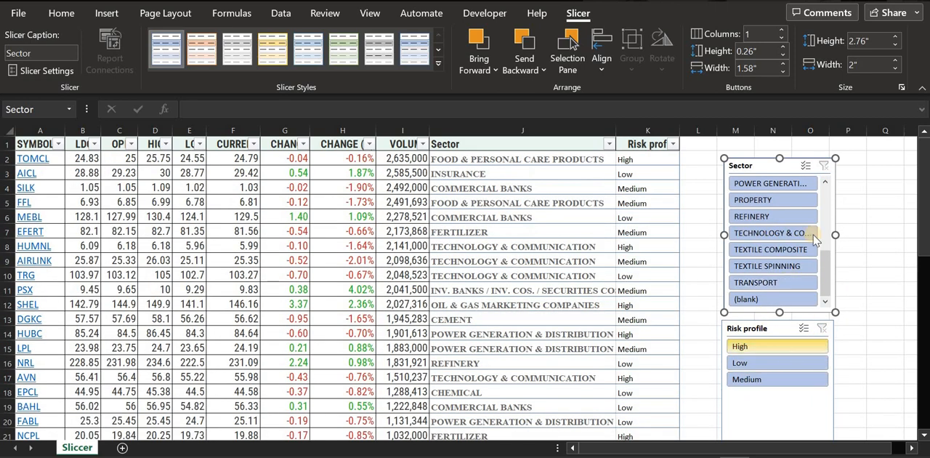
{"action": "scroll", "coordinate": [459, 324], "scroll_direction": "up", "scroll_amount": 3}
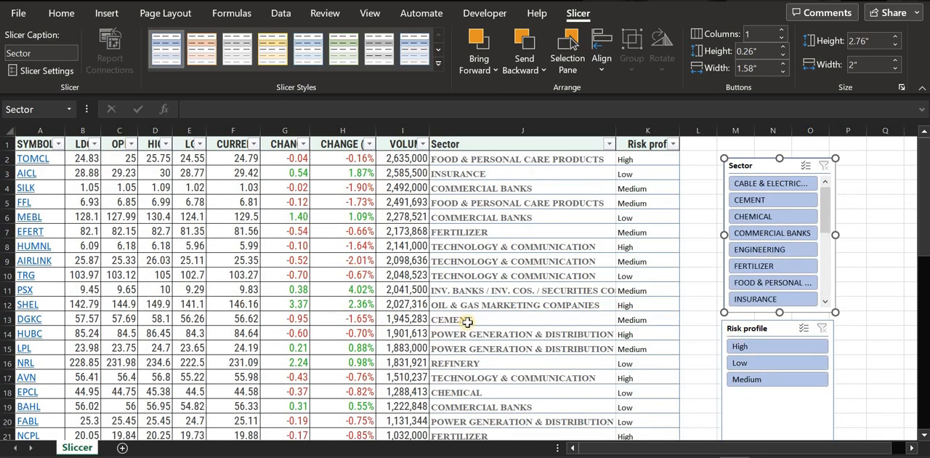
{"action": "scroll", "coordinate": [691, 283], "scroll_direction": "down", "scroll_amount": 3}
{"action": "scroll", "coordinate": [791, 300], "scroll_direction": "up", "scroll_amount": 2}
{"action": "scroll", "coordinate": [791, 300], "scroll_direction": "up", "scroll_amount": 2}
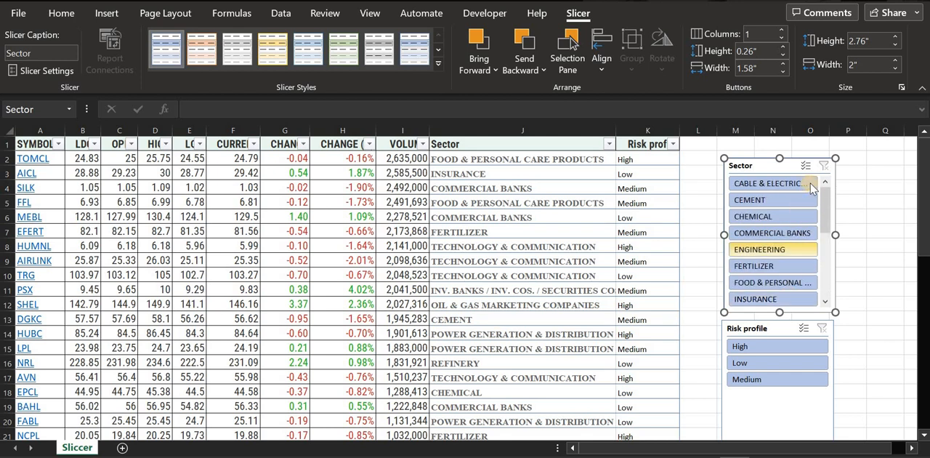
Enable multi-select on the Sector slicer and exclude INSURANCE, INV. BANKS, oil and gas exploration, FERTILIZER and REFINERY
{"action": "left_click", "coordinate": [806, 166]}
{"action": "scroll", "coordinate": [785, 253], "scroll_direction": "down", "scroll_amount": 3}
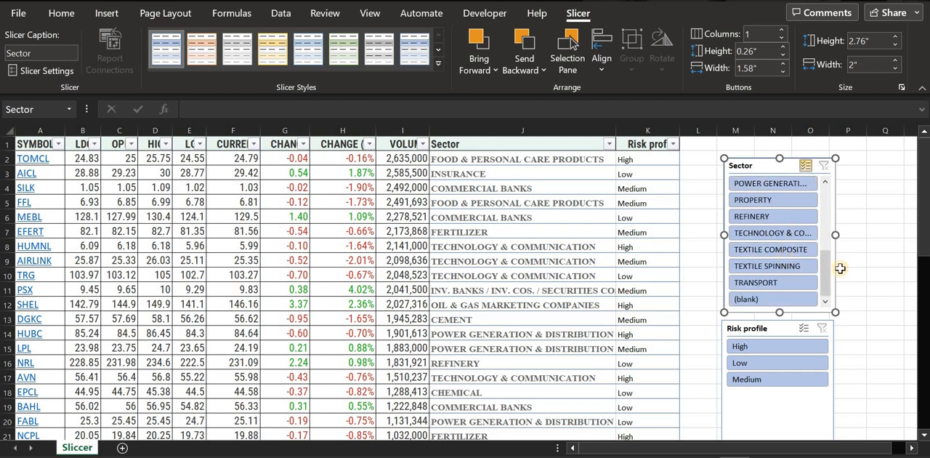
{"action": "left_click_drag", "start_coordinate": [830, 273], "coordinate": [832, 241]}
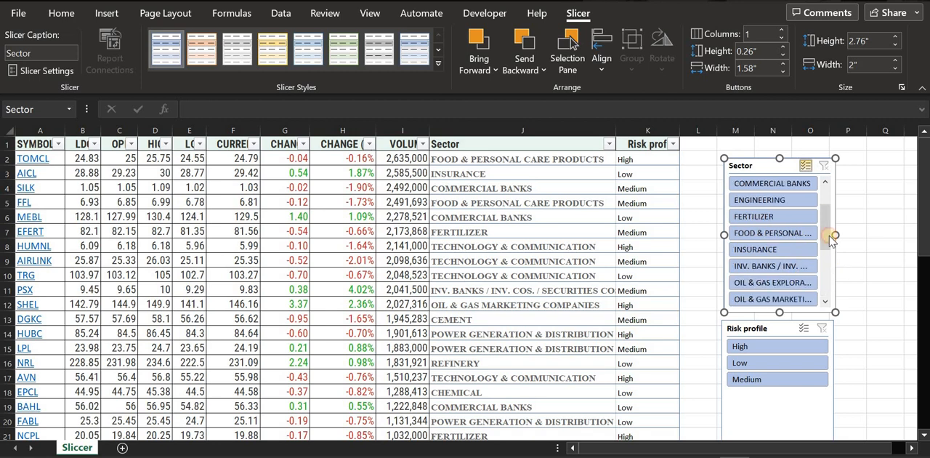
{"action": "left_click", "coordinate": [771, 249]}
{"action": "left_click", "coordinate": [777, 269]}
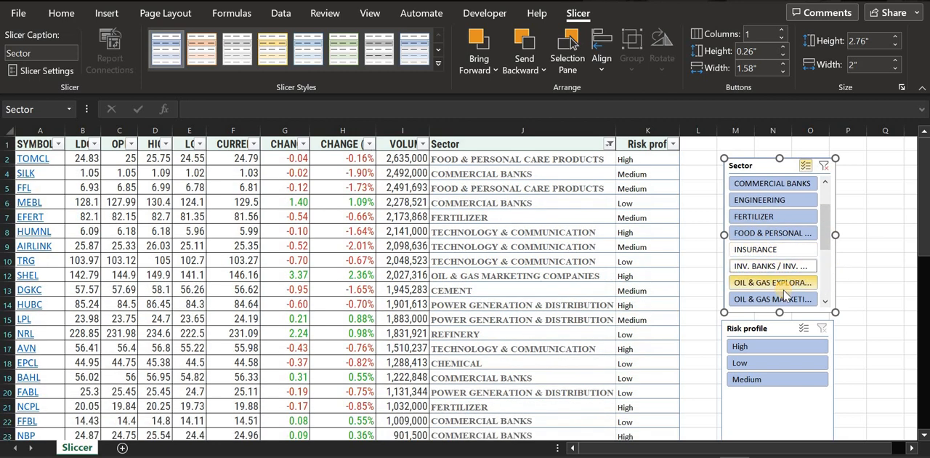
{"action": "left_click", "coordinate": [785, 283]}
{"action": "left_click", "coordinate": [770, 216]}
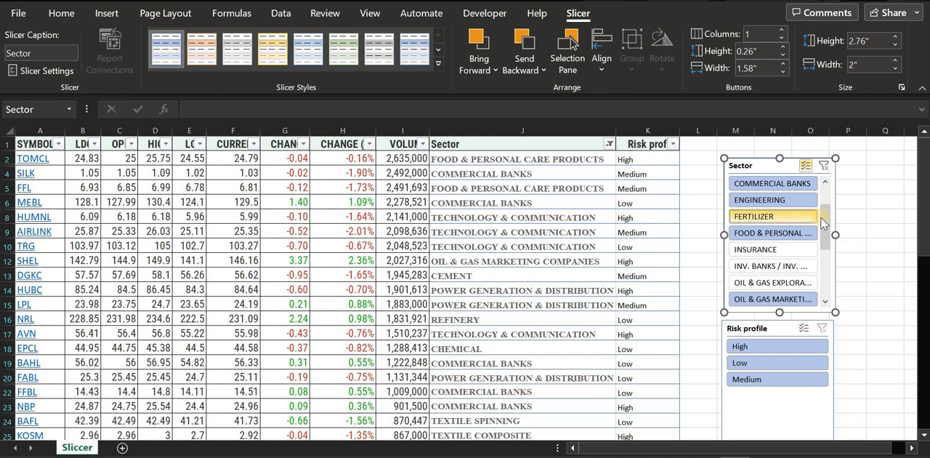
{"action": "scroll", "coordinate": [827, 296], "scroll_direction": "down", "scroll_amount": 3}
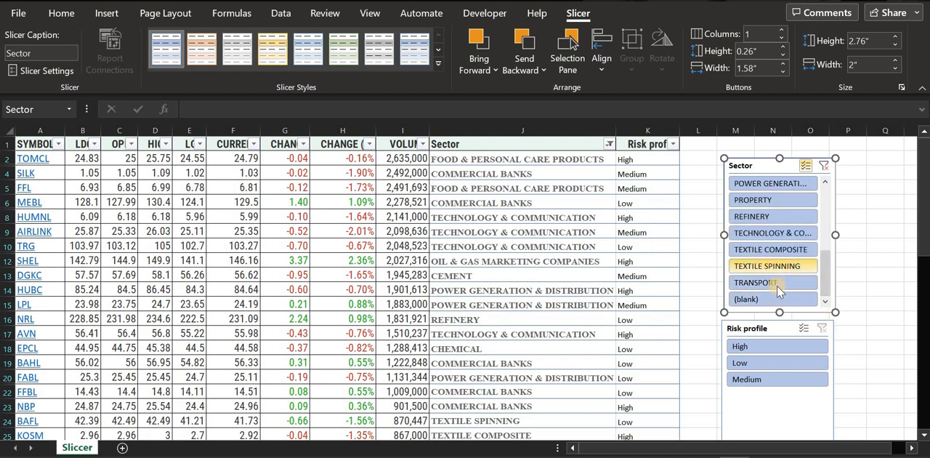
{"action": "left_click", "coordinate": [772, 216]}
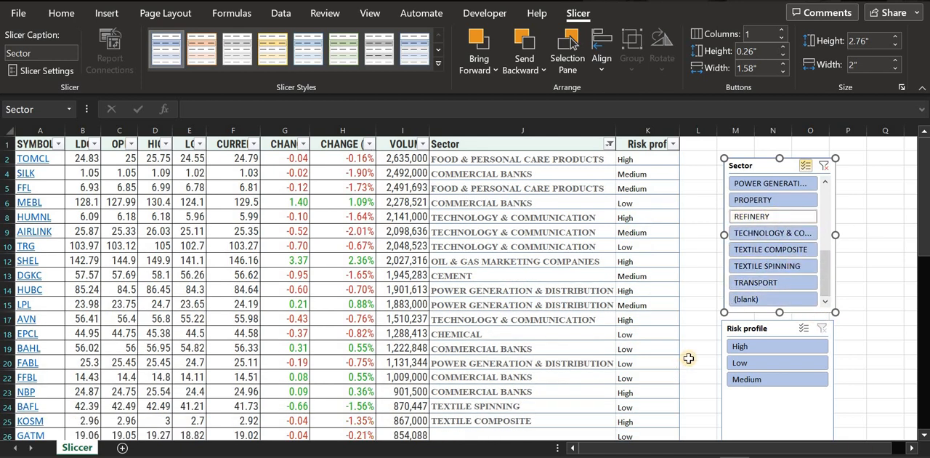
Filter the Risk profile slicer to High, enable its multi-select and add Medium
{"action": "left_click", "coordinate": [784, 353]}
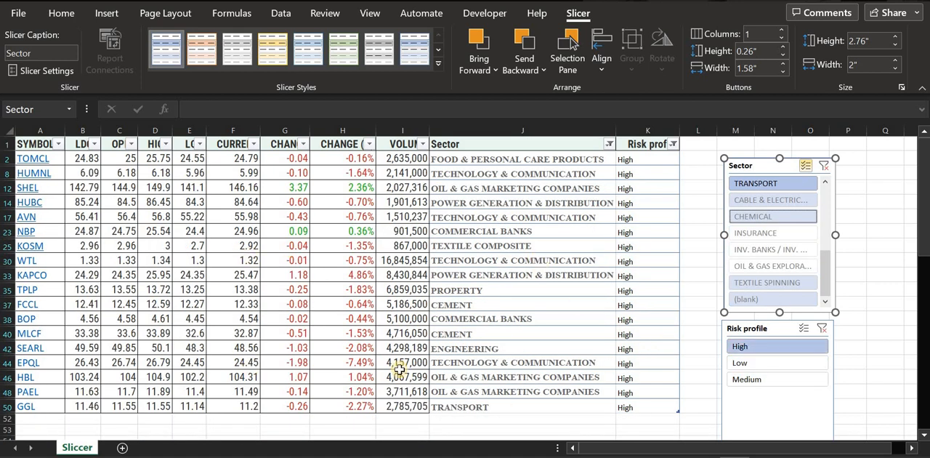
{"action": "left_click", "coordinate": [804, 328]}
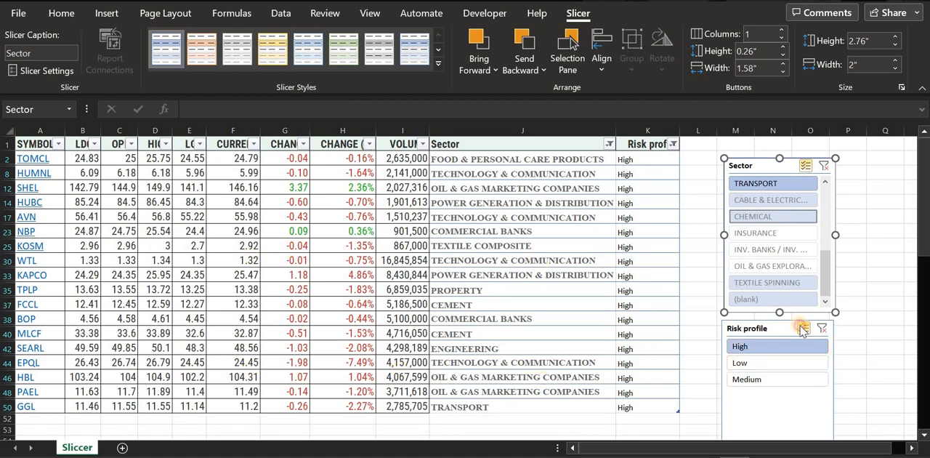
{"action": "left_click", "coordinate": [804, 364]}
{"action": "left_click", "coordinate": [799, 367]}
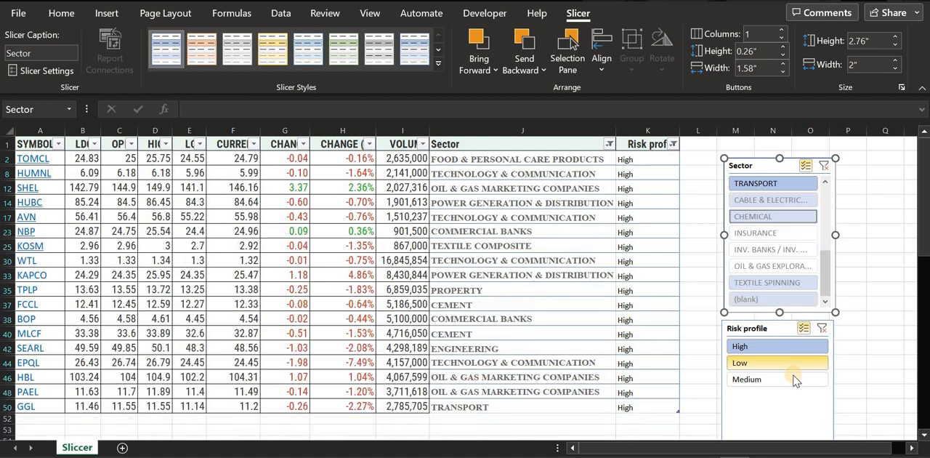
{"action": "left_click", "coordinate": [793, 377]}
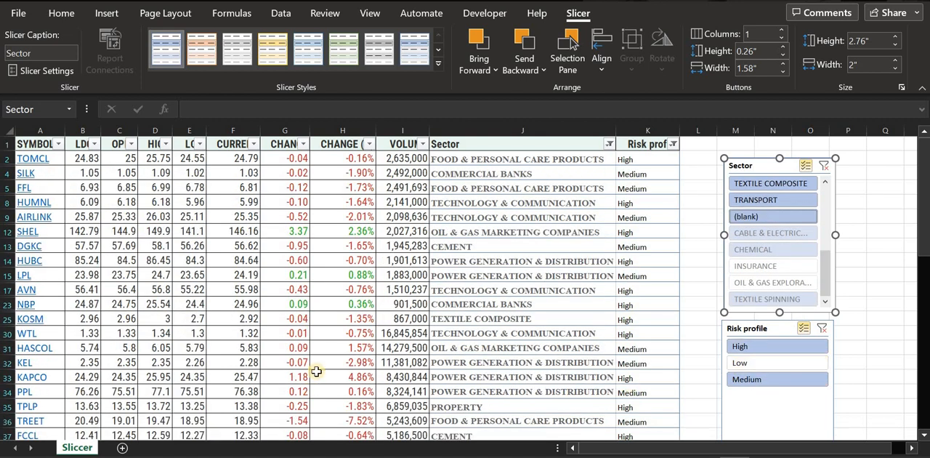